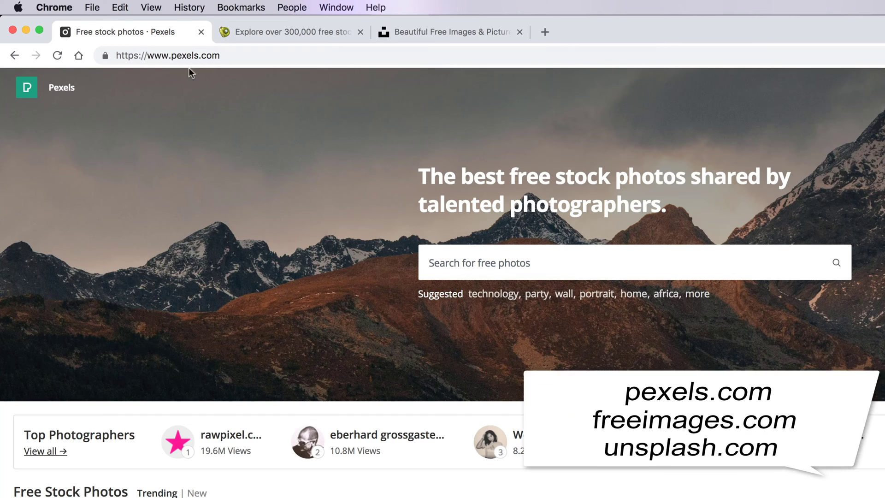
- Check the Pexels, freeimages and Unsplash tabs' site names, ending in the Unsplash search field
click(189, 56)
double_click(184, 56)
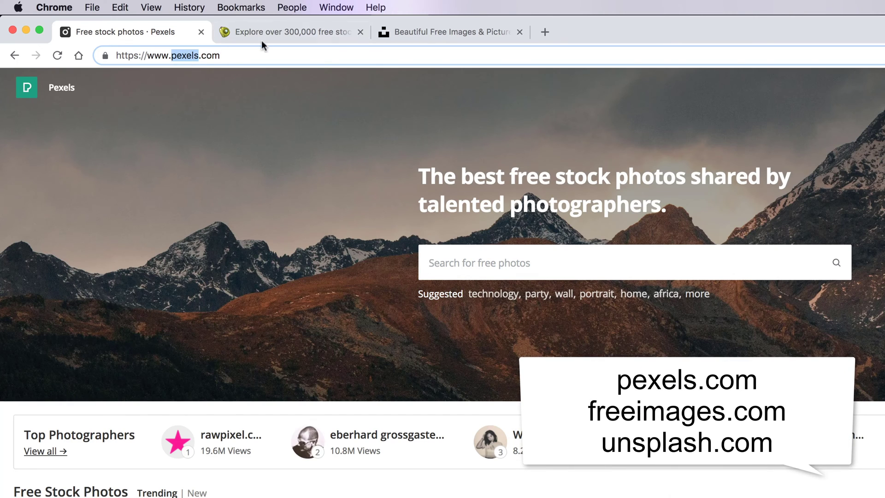
click(291, 31)
double_click(185, 55)
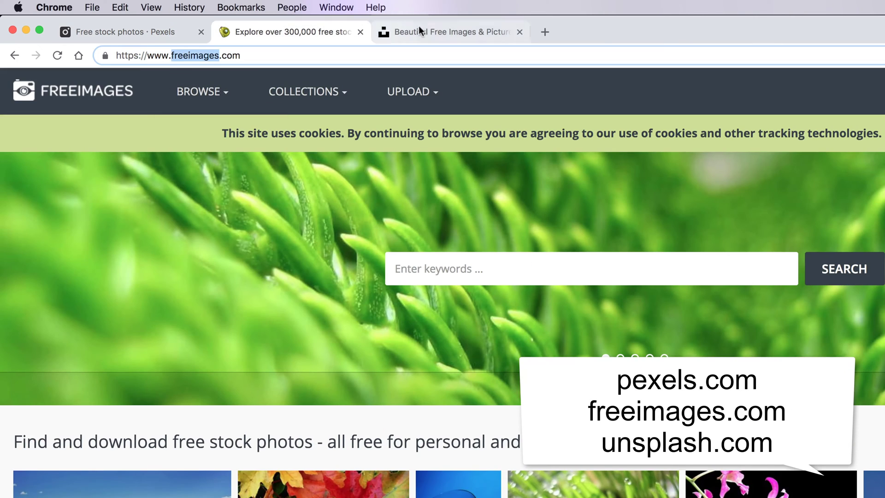
click(443, 32)
double_click(164, 55)
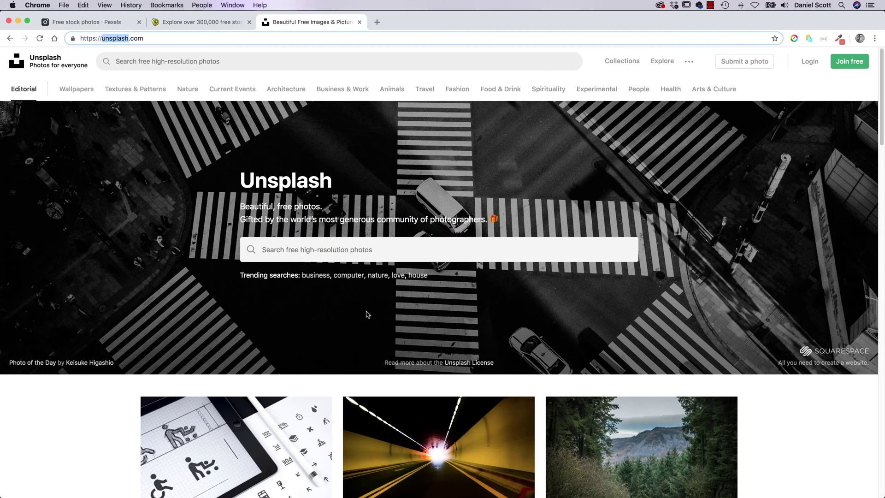
click(356, 250)
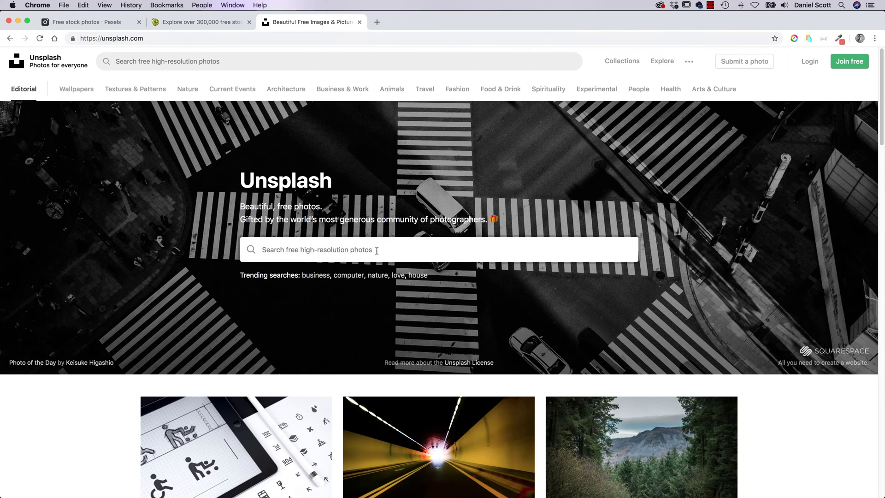
text(designer)
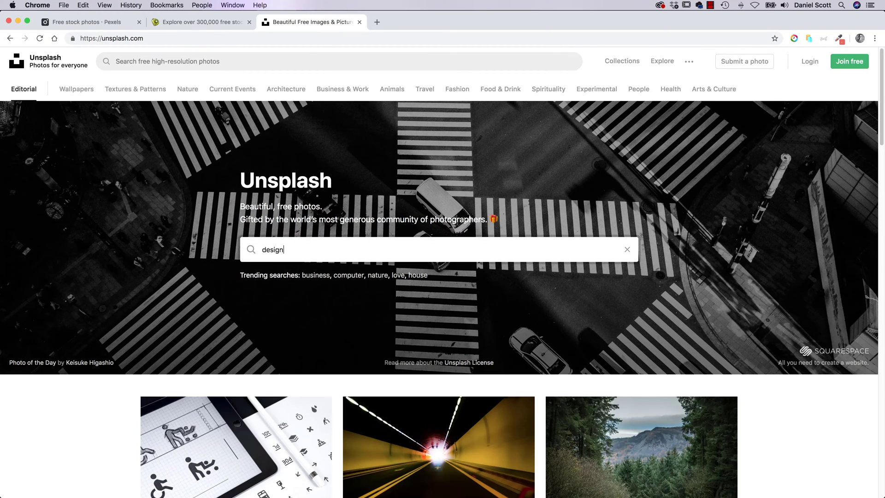
- Search Unsplash for 'designer' to list its 364 free designer photos
key(Return)
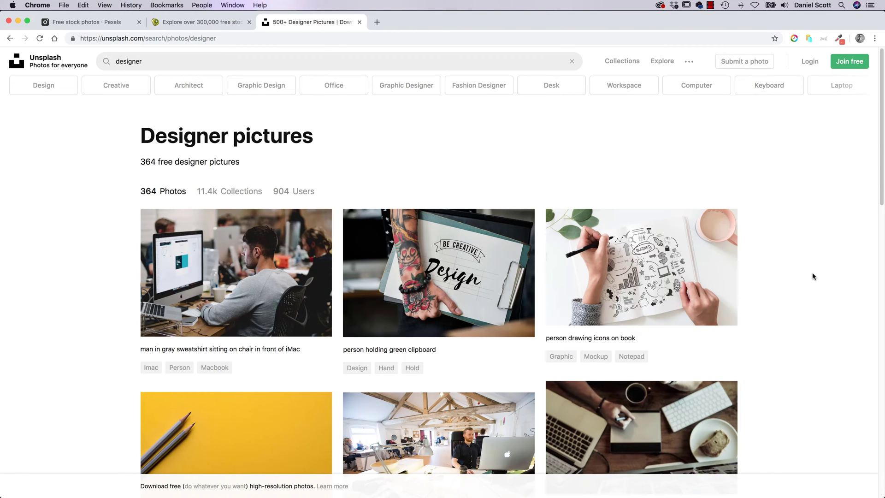
scroll(814, 277, down, 2)
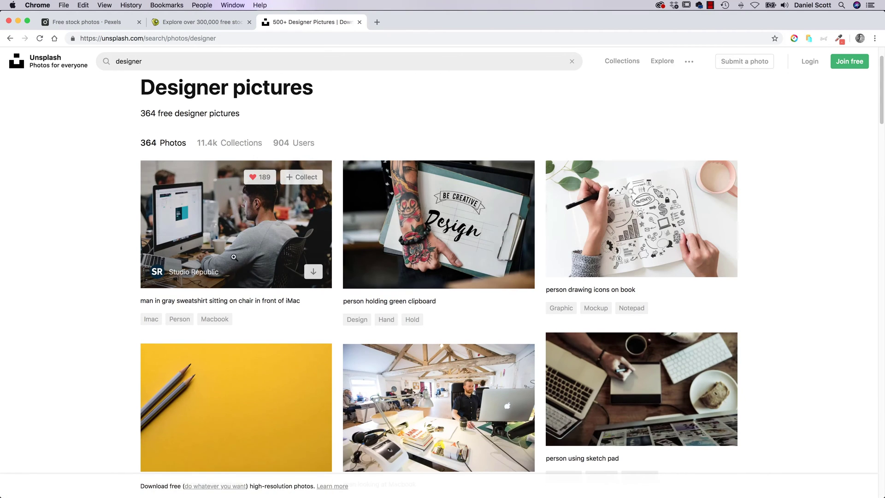
scroll(98, 311, down, 3)
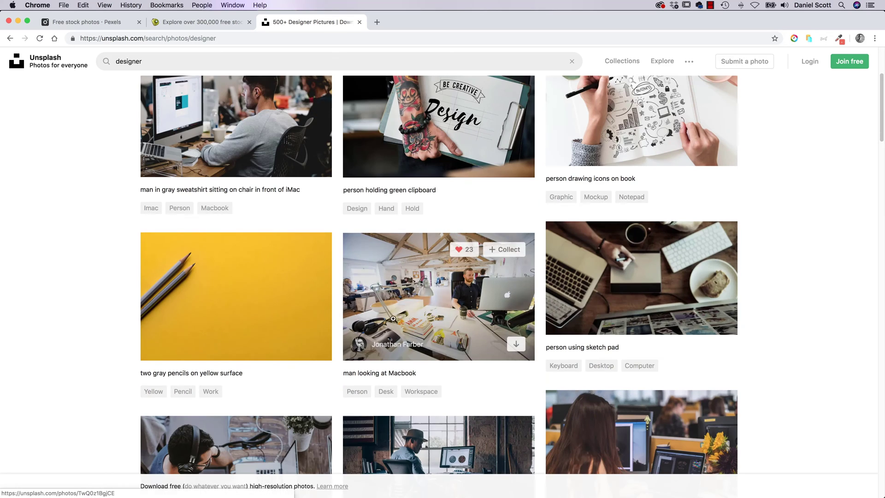
scroll(776, 317, down, 3)
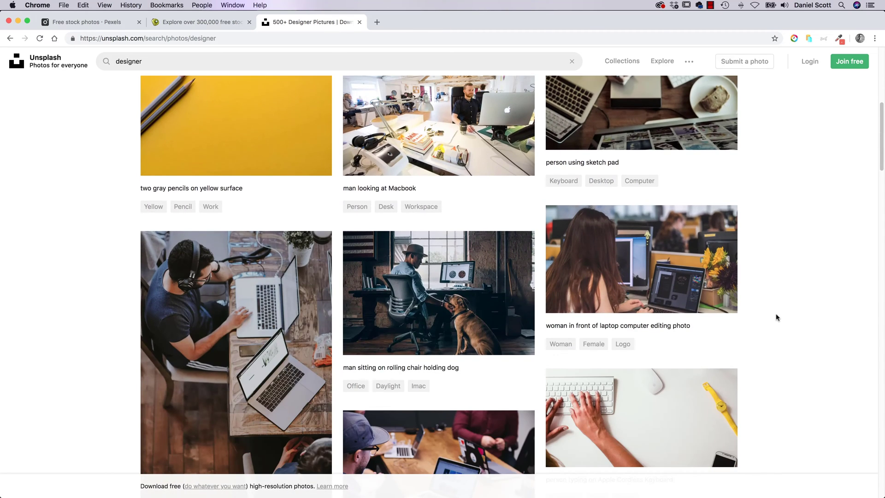
scroll(776, 317, down, 5)
scroll(776, 317, down, 5)
scroll(776, 317, down, 5)
scroll(776, 319, down, 3)
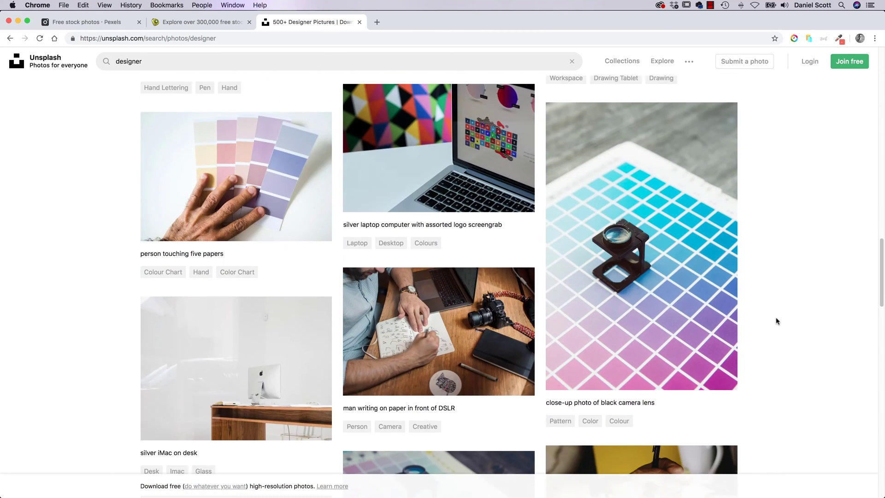
scroll(776, 320, down, 5)
scroll(777, 320, down, 5)
scroll(776, 320, down, 5)
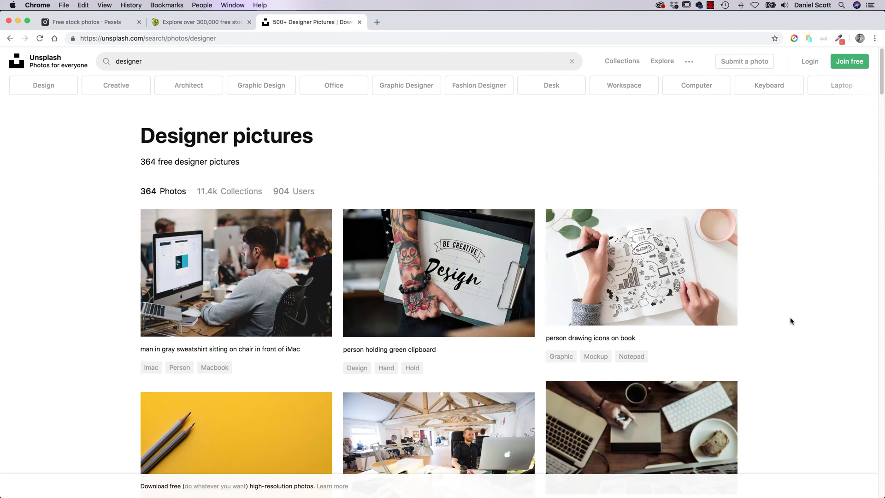
mouse_move(438, 273)
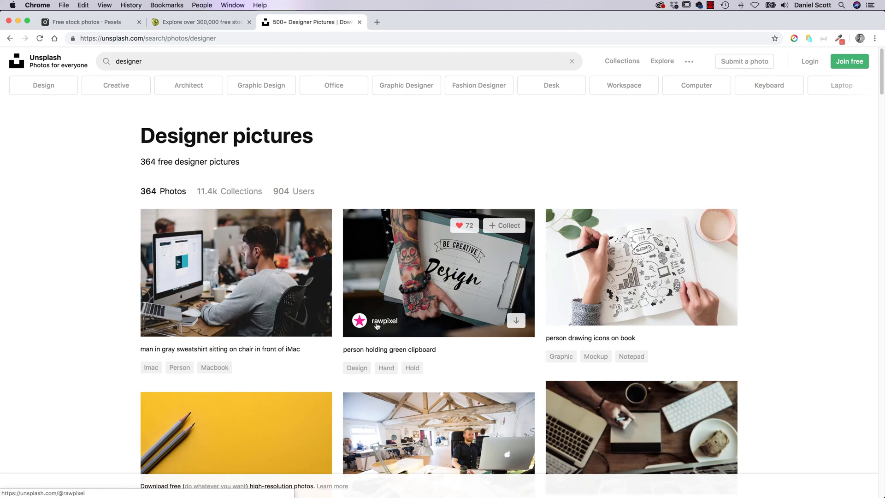
mouse_move(384, 321)
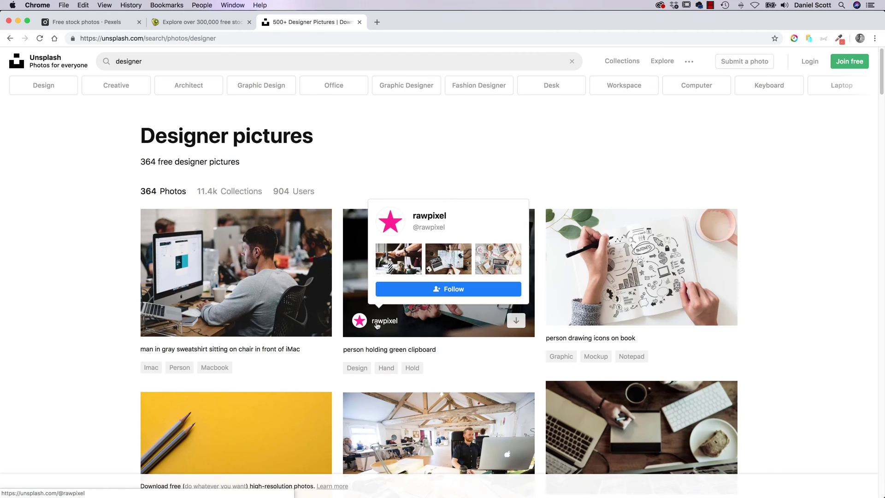
scroll(811, 338, down, 1)
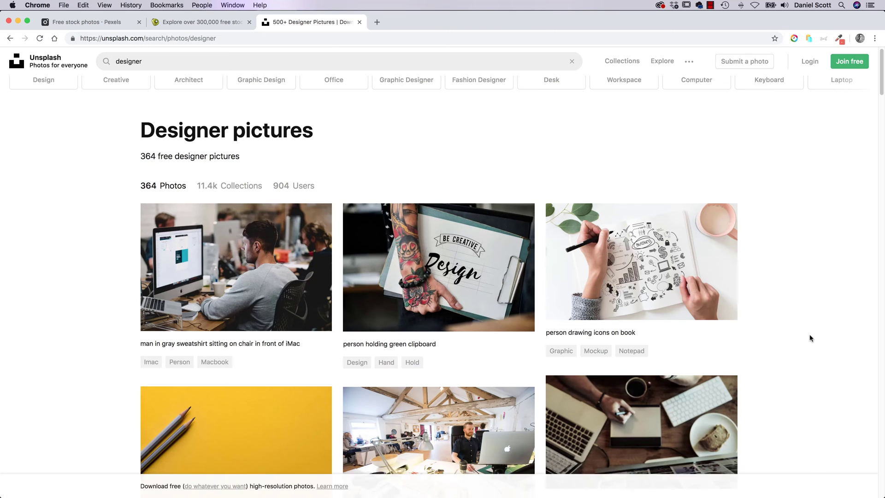
scroll(811, 339, down, 2)
scroll(811, 339, down, 5)
scroll(810, 339, up, 5)
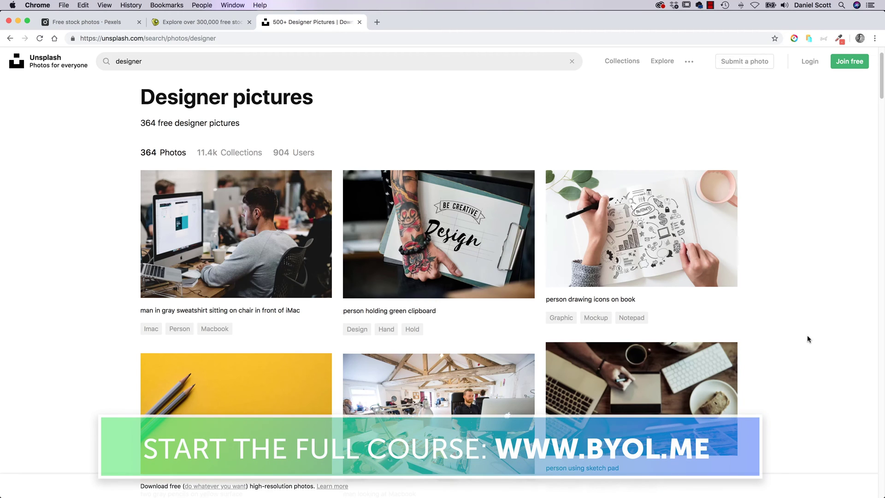
scroll(804, 344, down, 1)
scroll(803, 345, down, 5)
scroll(804, 344, down, 5)
scroll(803, 342, up, 9)
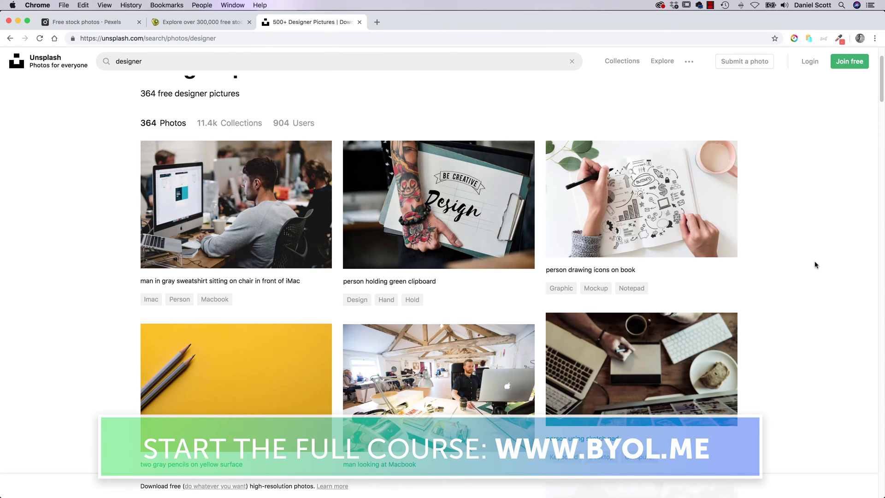
click(86, 21)
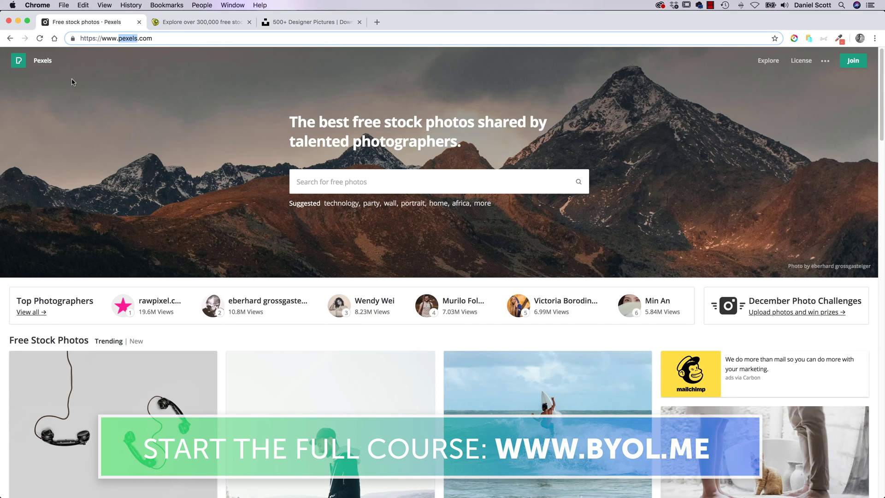
click(200, 22)
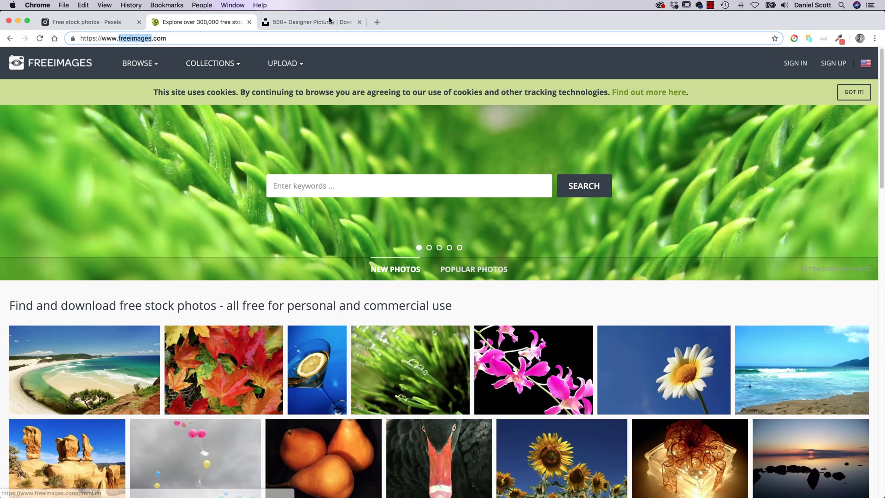
click(311, 21)
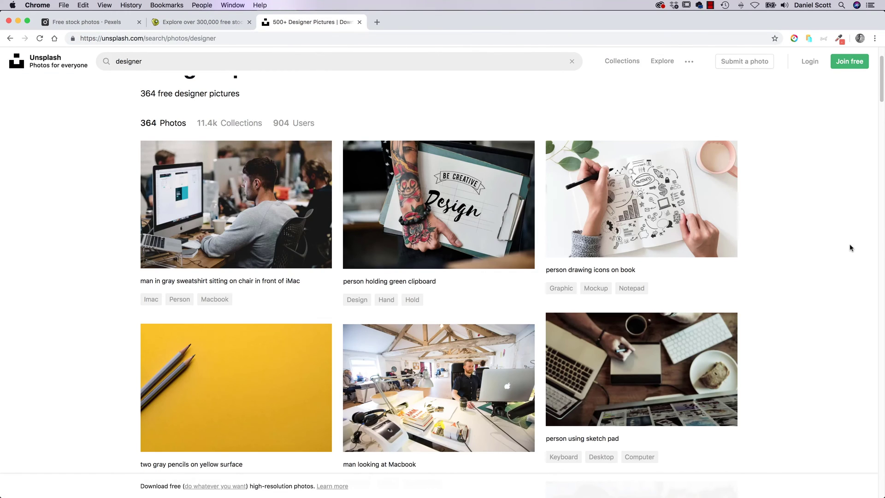